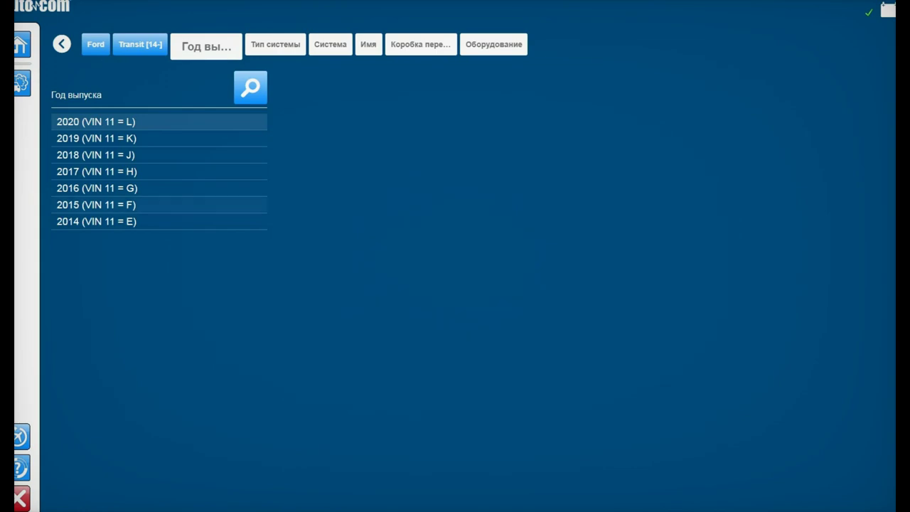
# - Select the 2020 (VIN 11 = L) model year, request the generic OBD session for the Бензин system, and decline to continue
pyautogui.click(142, 122)
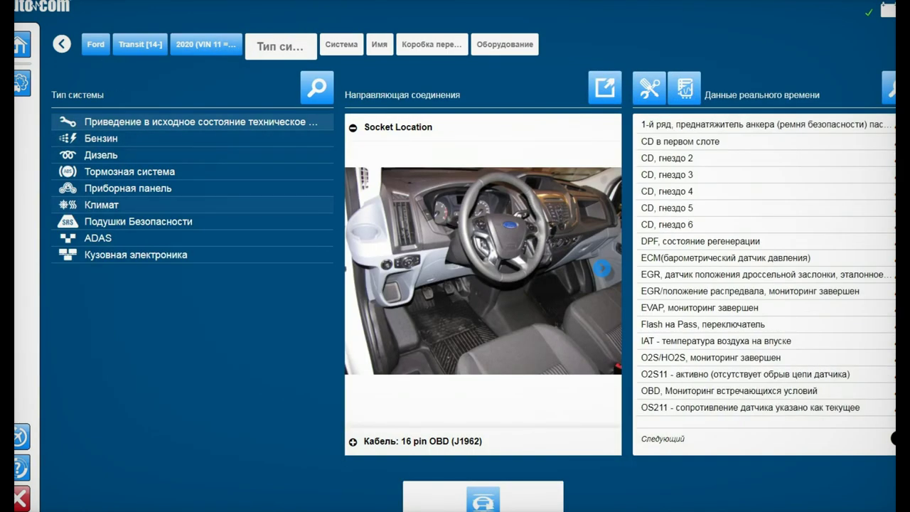
pyautogui.click(101, 138)
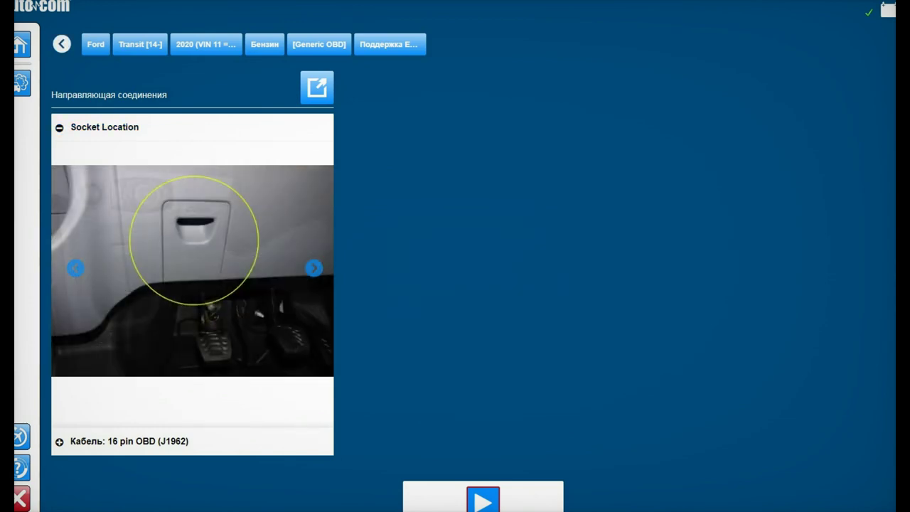
pyautogui.click(483, 501)
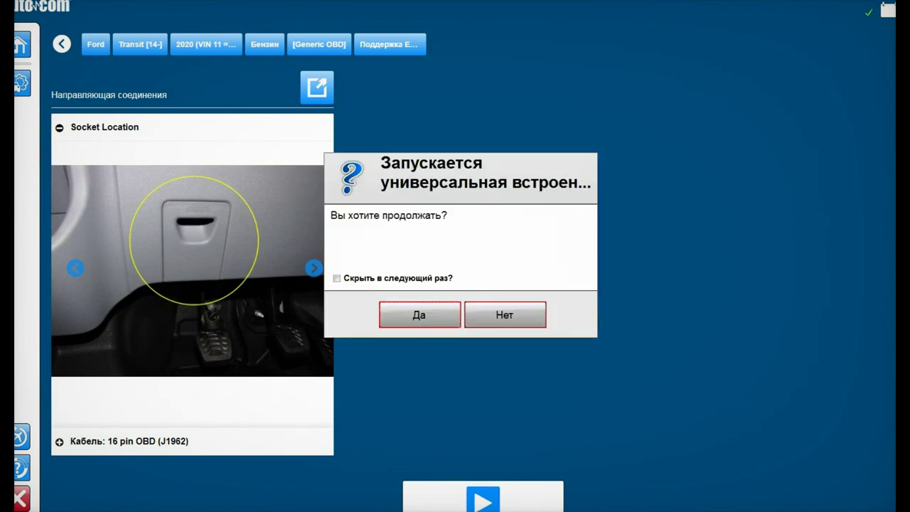
pyautogui.click(504, 315)
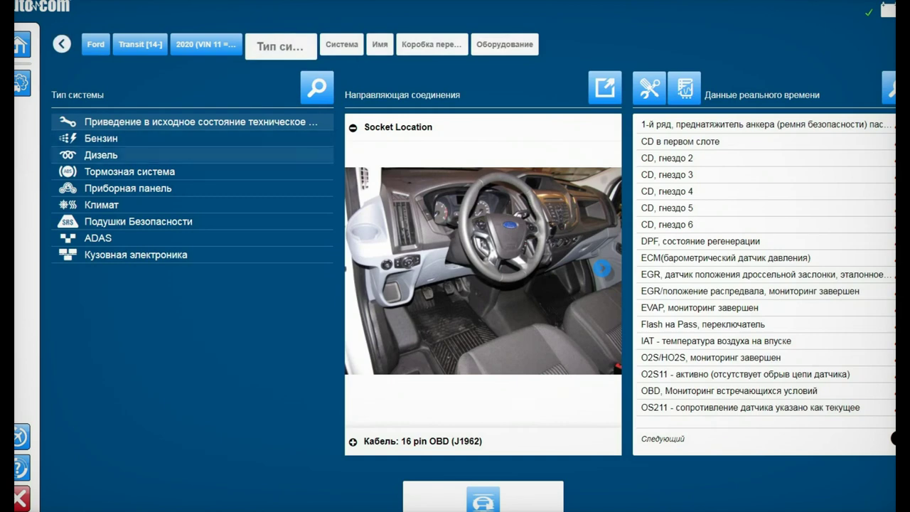
# - View the functions and diagnostic socket location for the 2020 Transit's instrument panel, returning to the system types
pyautogui.click(156, 188)
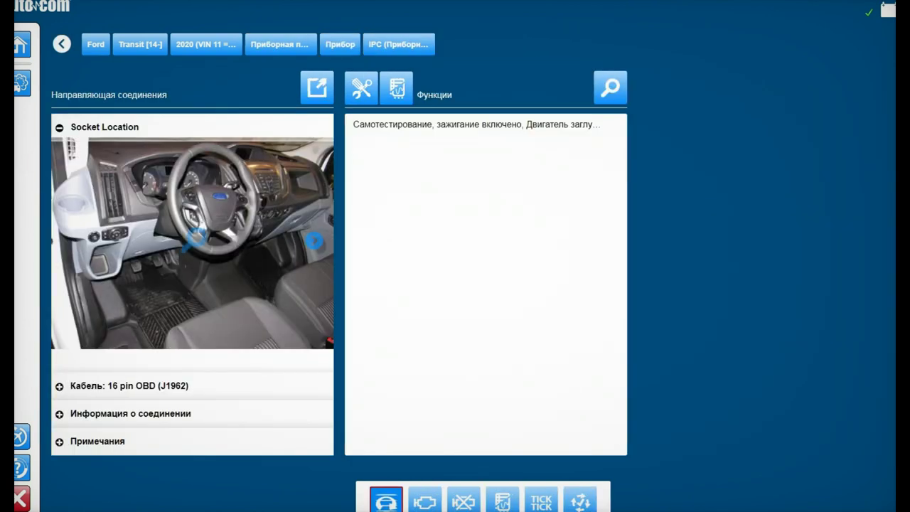
pyautogui.click(314, 241)
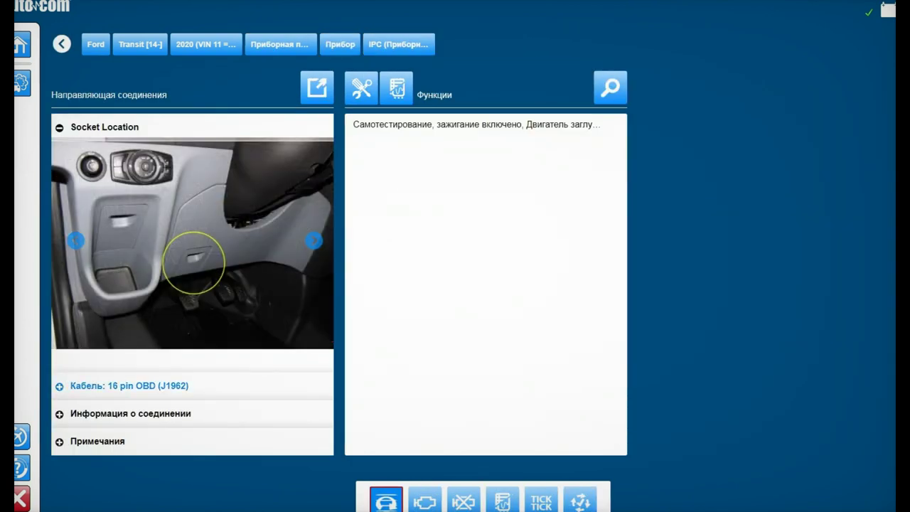
pyautogui.click(61, 44)
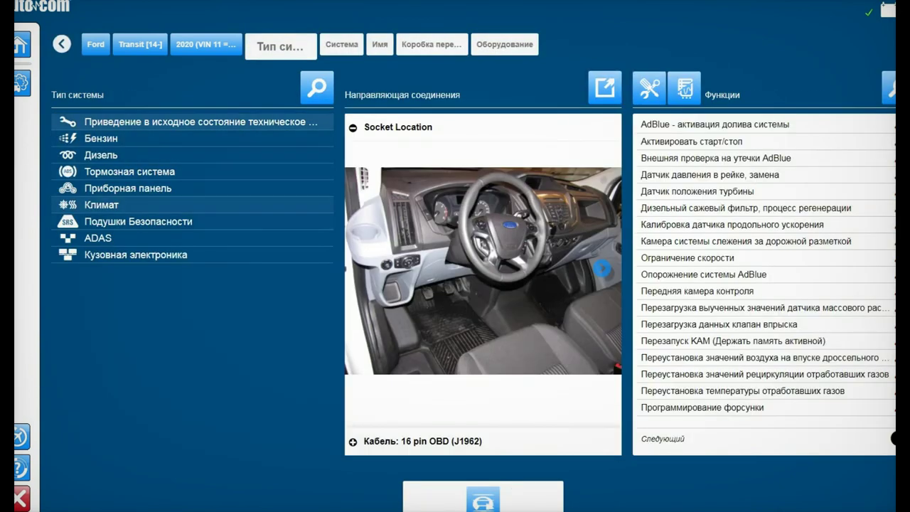
# - Review the airbag RCM's details for deleting a registered collision and for the ignition-on, engine-off self-test, without running either
pyautogui.click(137, 221)
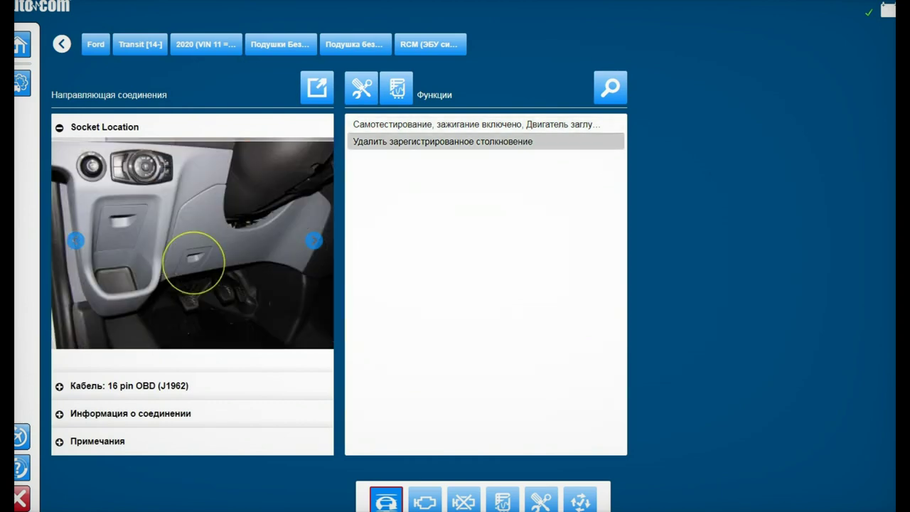
pyautogui.click(442, 141)
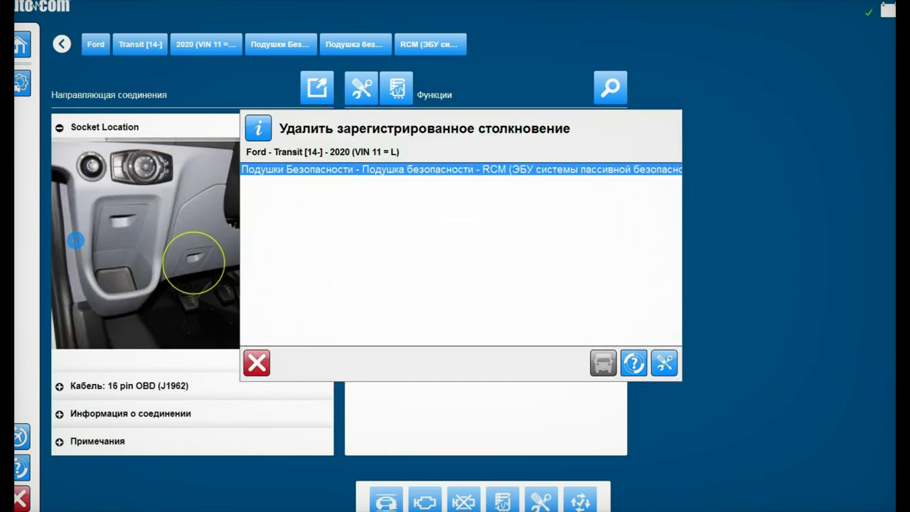
pyautogui.click(257, 363)
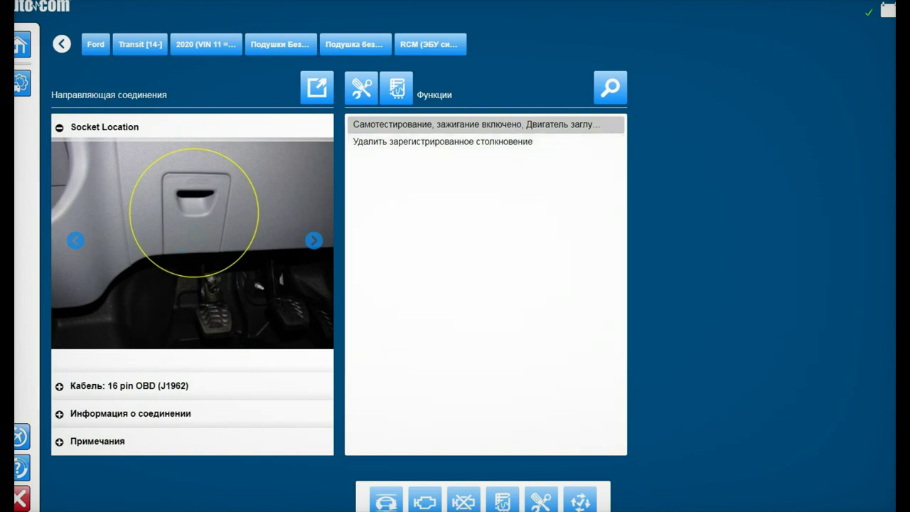
pyautogui.click(442, 124)
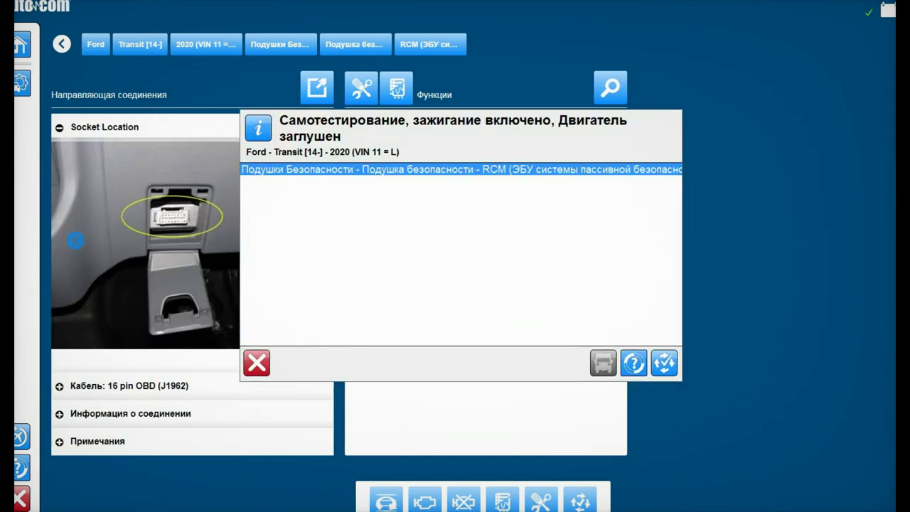
pyautogui.click(257, 362)
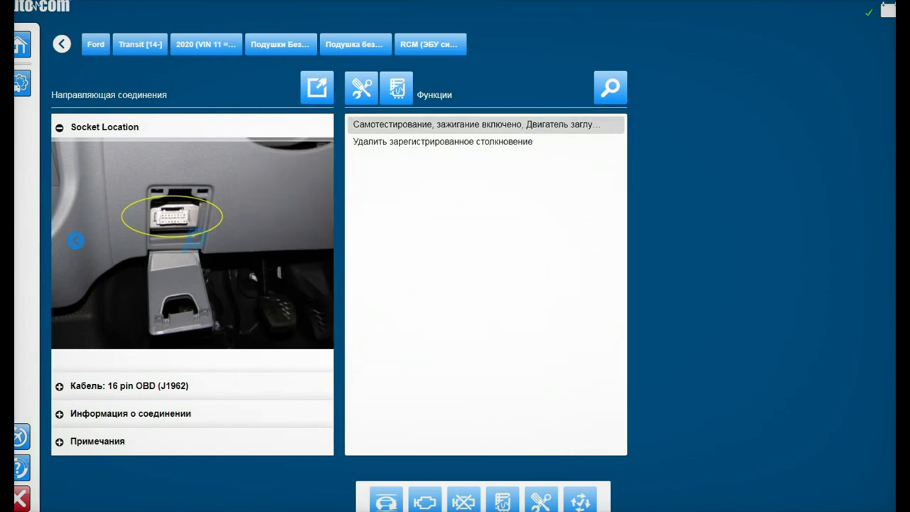
pyautogui.click(62, 44)
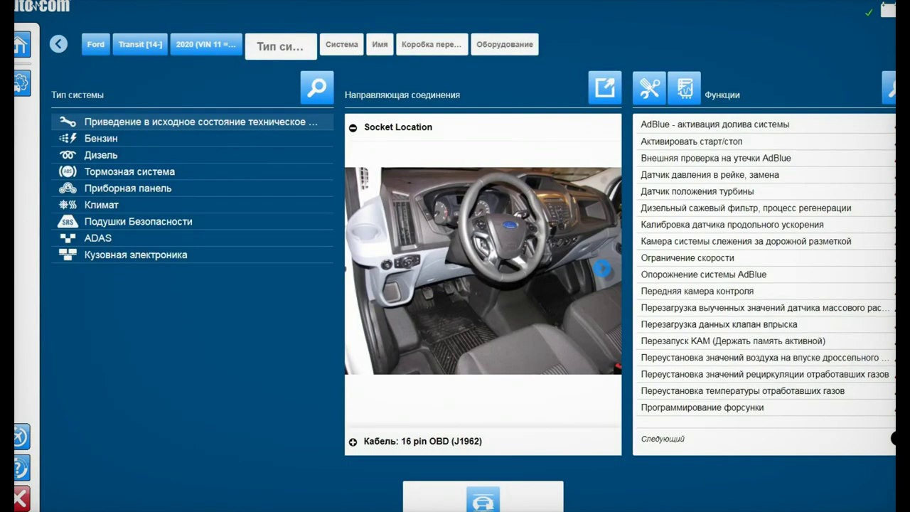
# - Browse the 2020 Transit's body electronics systems, view the ACM audio control module's functions, and return to the model years
pyautogui.click(135, 255)
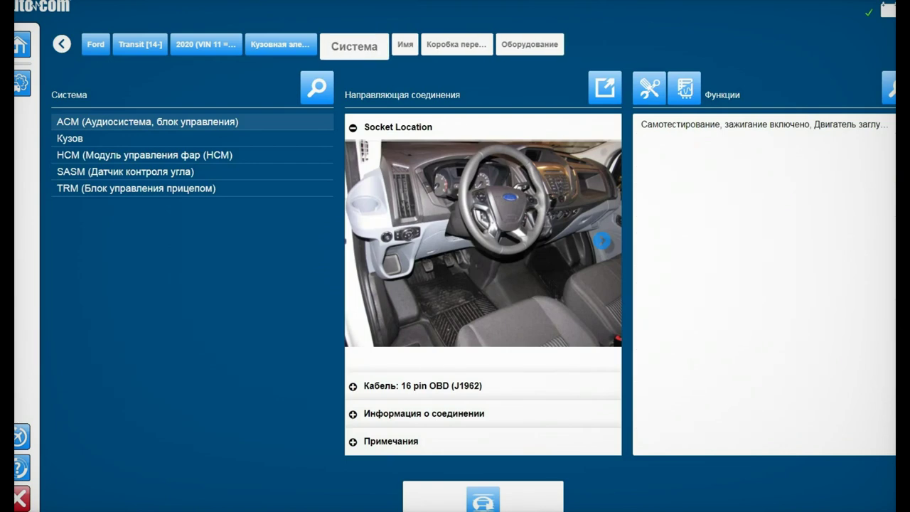
pyautogui.click(135, 188)
pyautogui.click(125, 171)
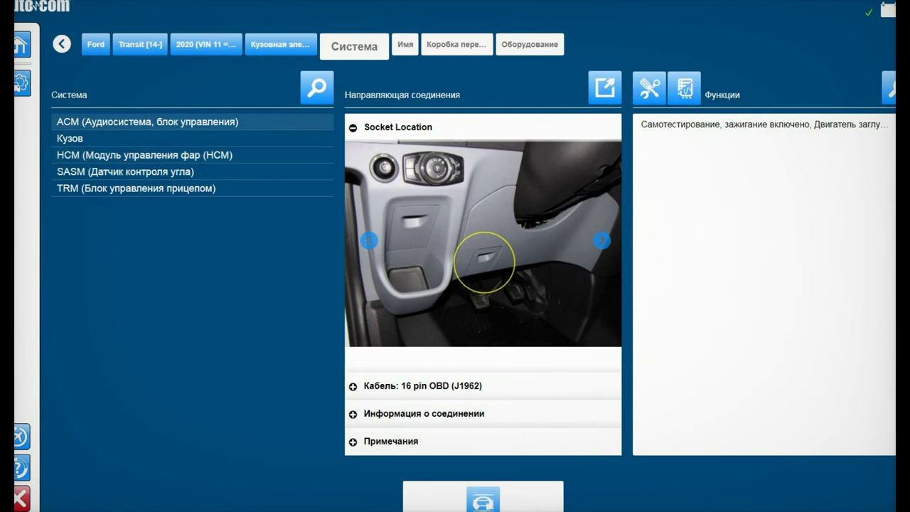
pyautogui.click(135, 123)
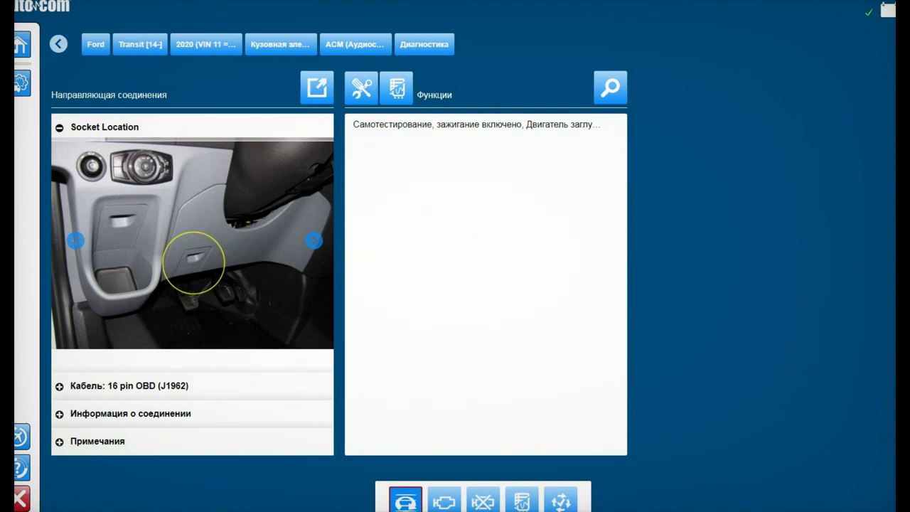
pyautogui.click(58, 44)
pyautogui.click(59, 44)
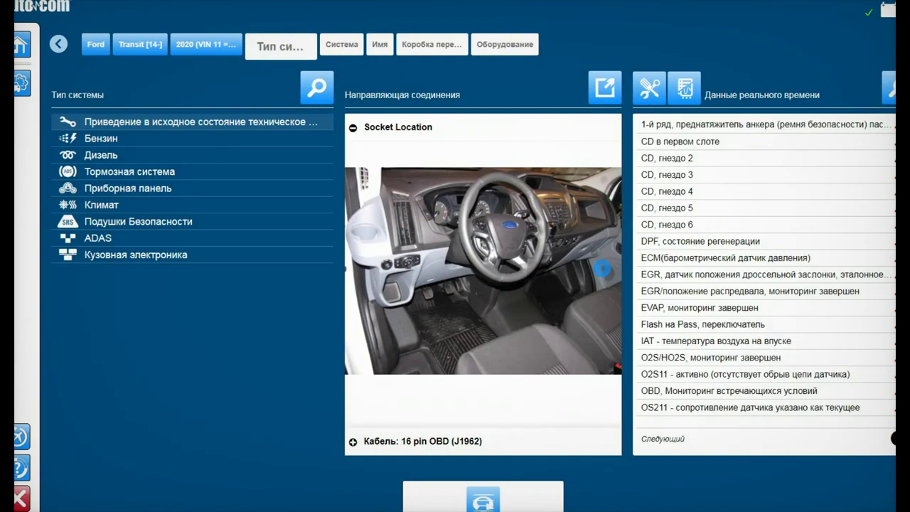
pyautogui.click(58, 45)
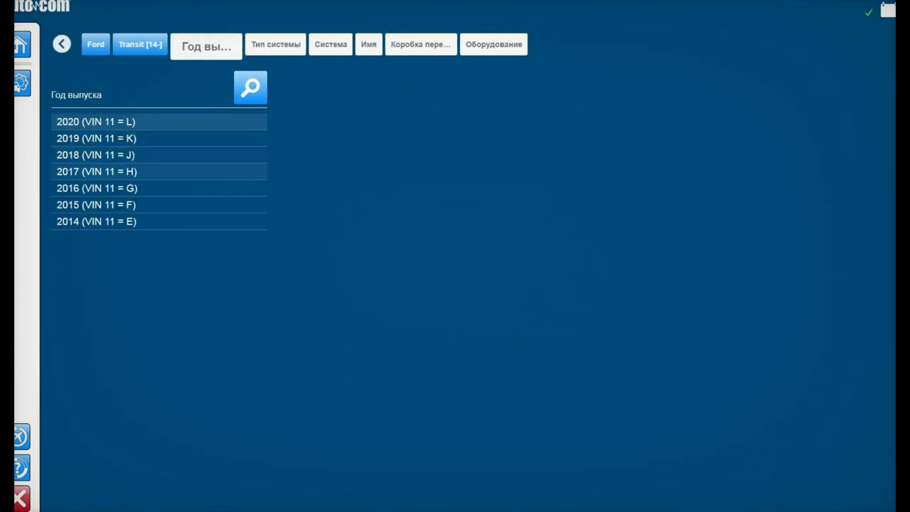
# - Select the 2015 (VIN 11 = F) model year and view the diagnostic socket location for its Бензин generic OBD system
pyautogui.click(128, 205)
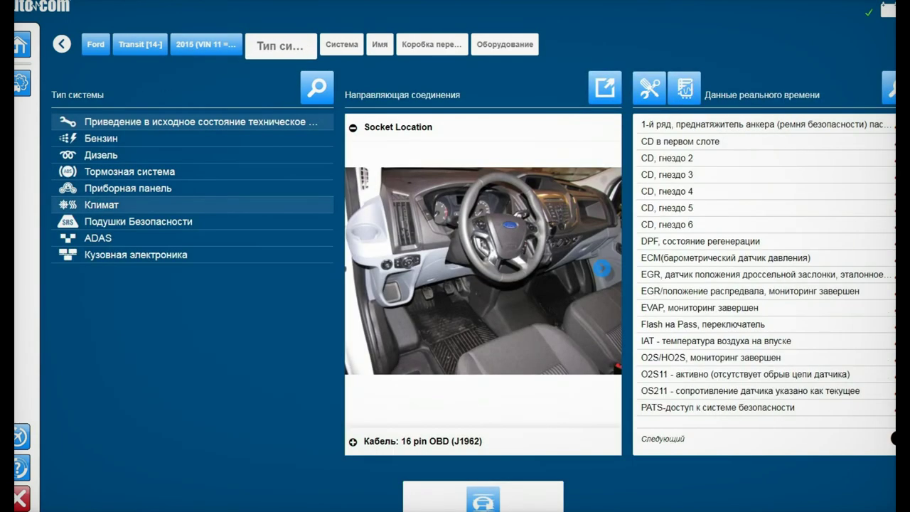
pyautogui.click(125, 138)
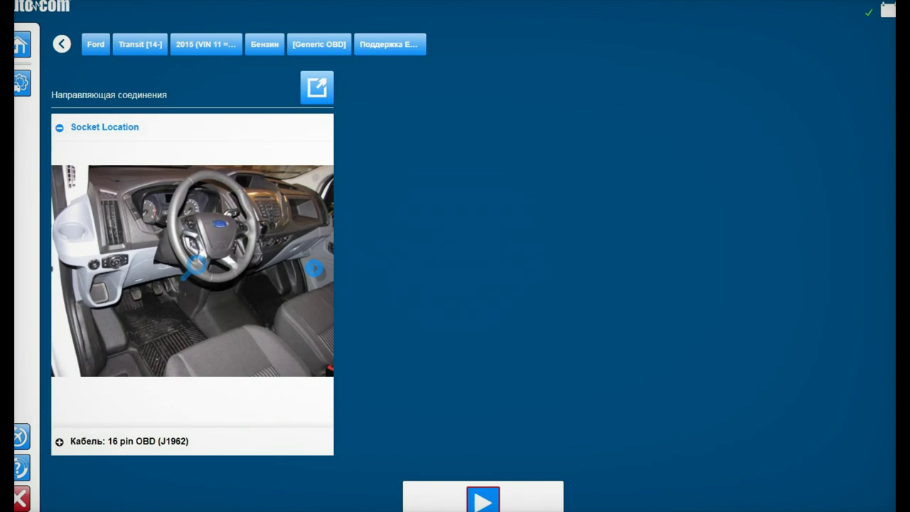
pyautogui.click(313, 268)
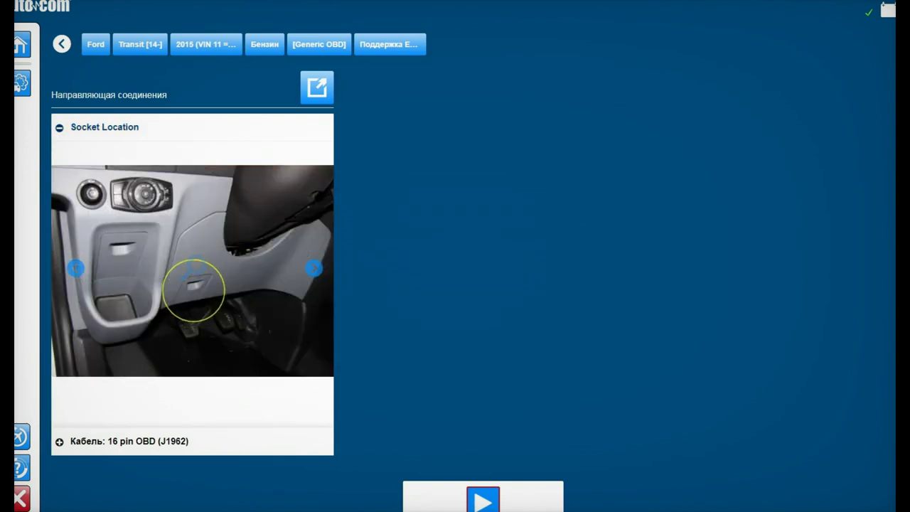
pyautogui.click(59, 44)
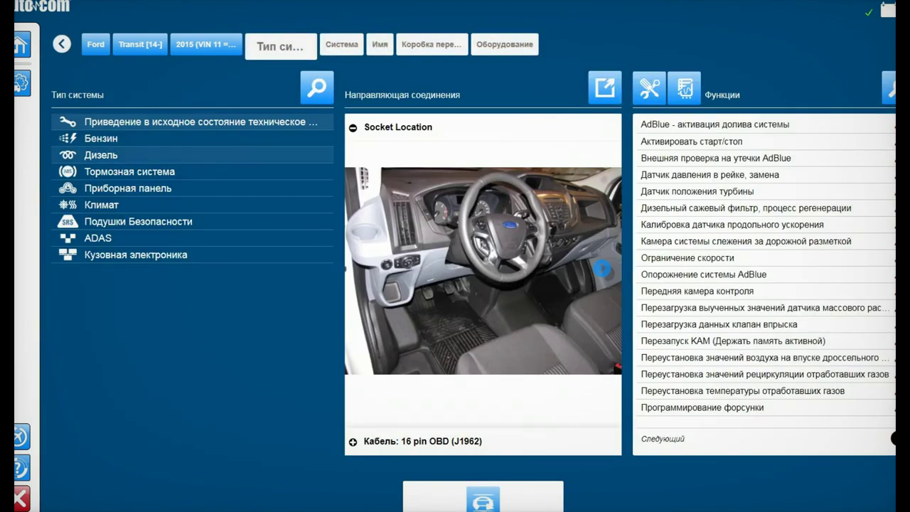
# - View the functions for the 2015 Transit's DRF5 [2.2L] Duratorq - TDCI diesel engine, returning to the system types
pyautogui.click(128, 155)
pyautogui.click(83, 271)
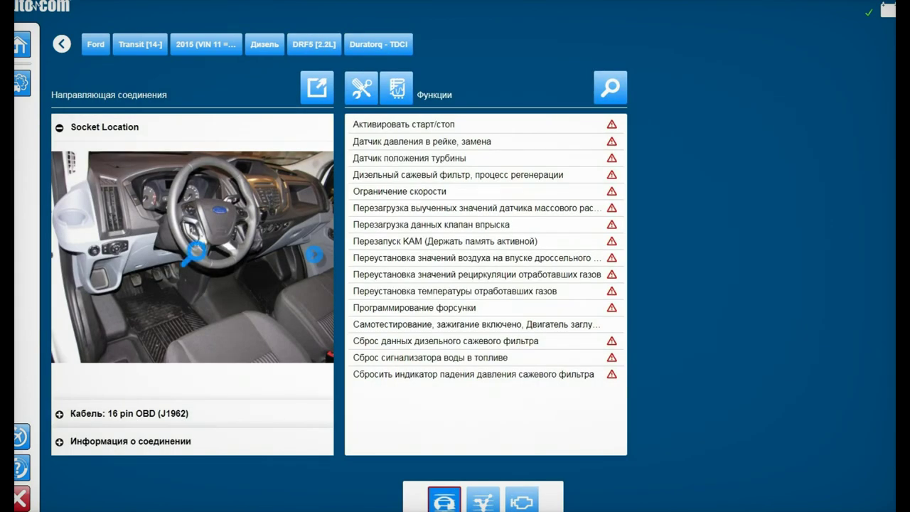
pyautogui.click(455, 290)
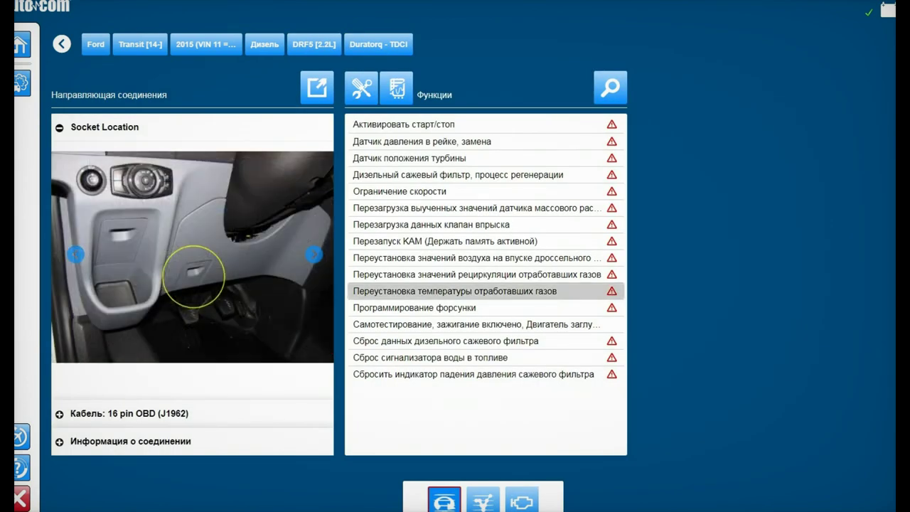
pyautogui.click(414, 307)
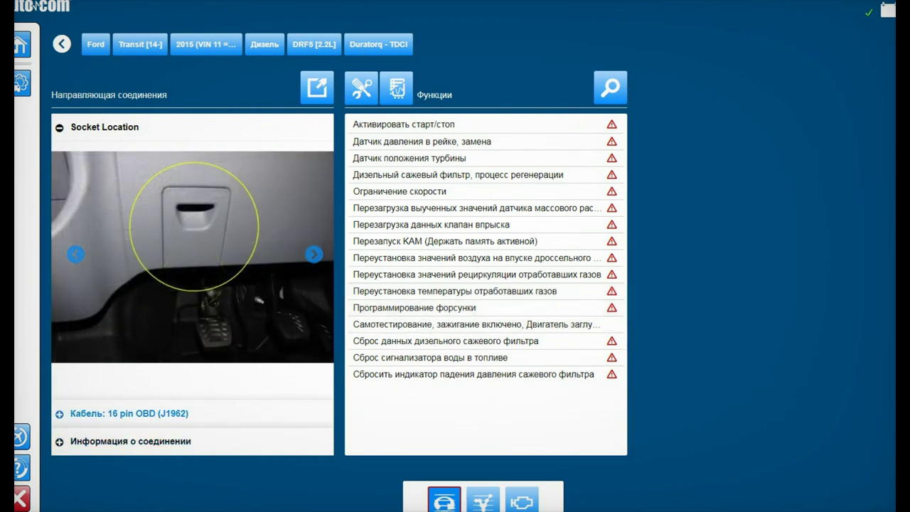
pyautogui.click(61, 44)
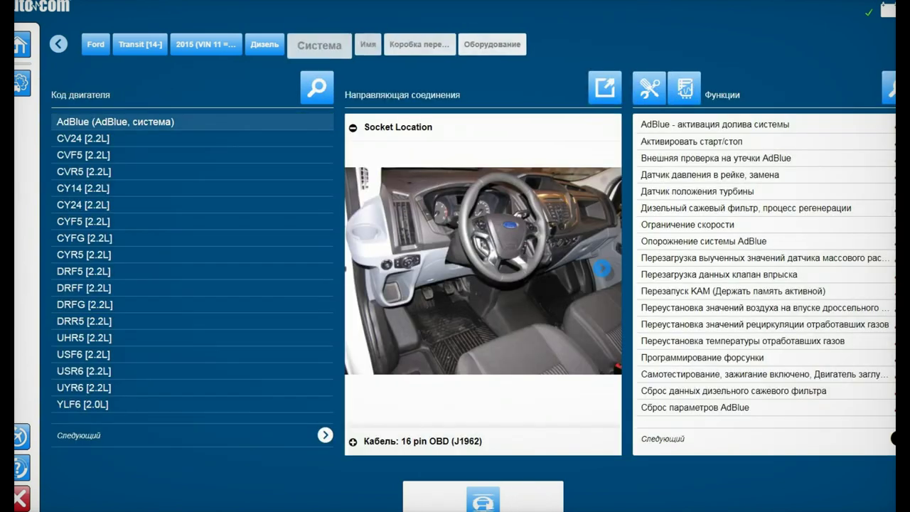
pyautogui.click(60, 44)
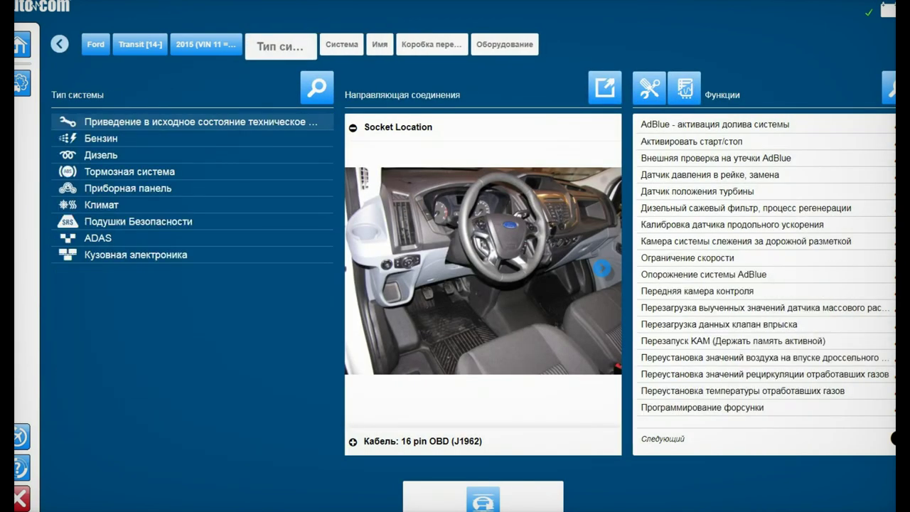
# - Examine the 2015 instrument panel's real-time data parameters and diagnostic socket photos, returning to the system types
pyautogui.click(135, 188)
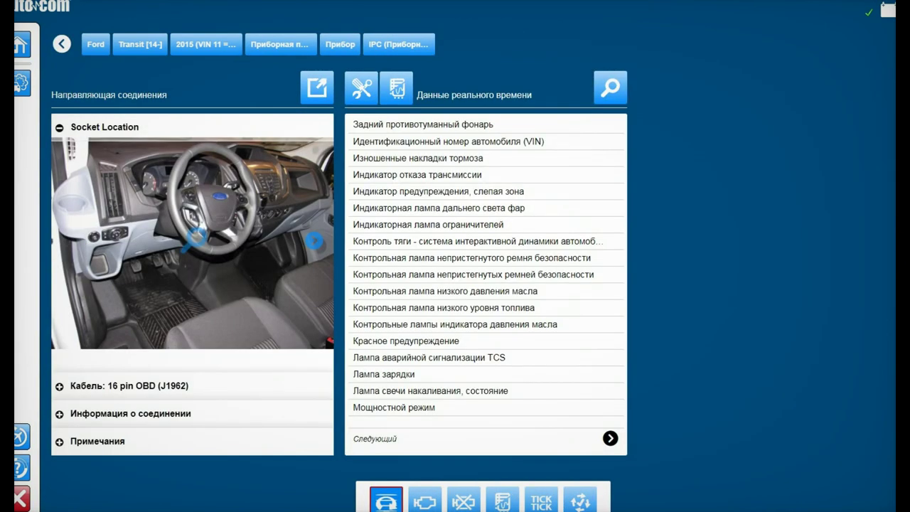
pyautogui.click(193, 238)
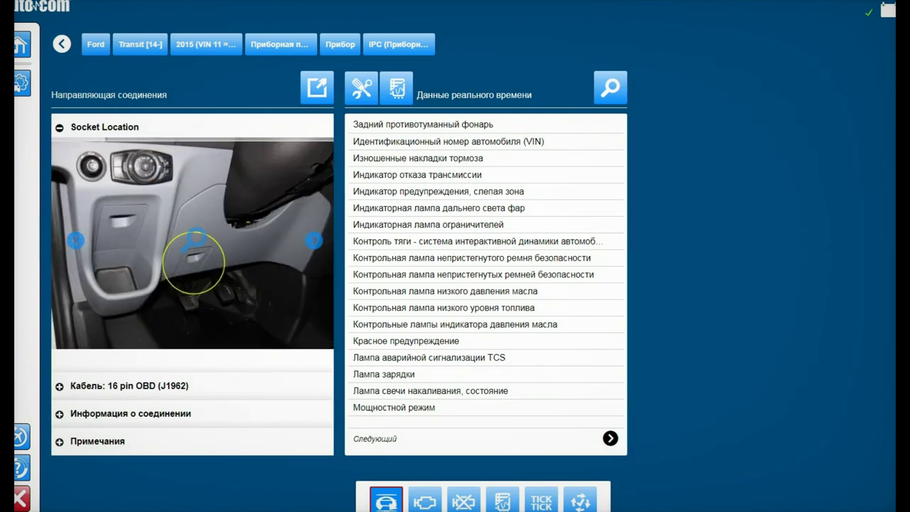
pyautogui.click(314, 241)
pyautogui.click(194, 238)
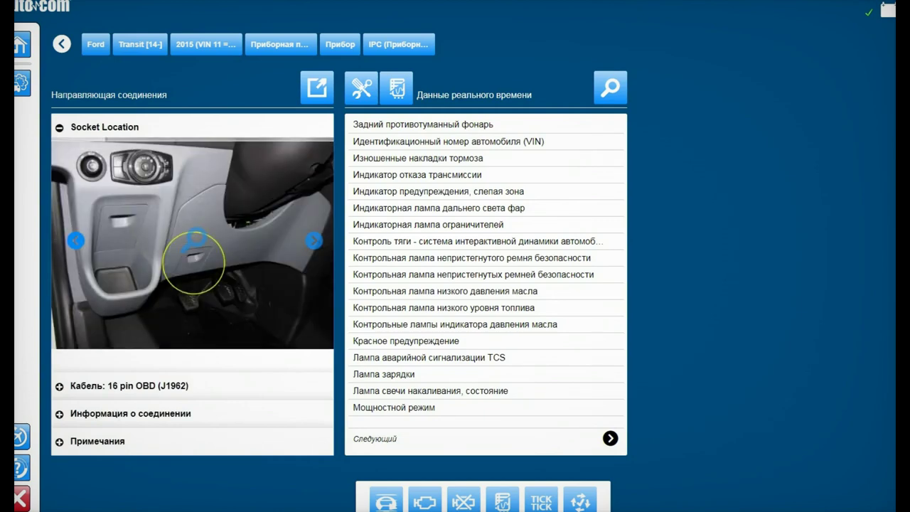
pyautogui.click(194, 239)
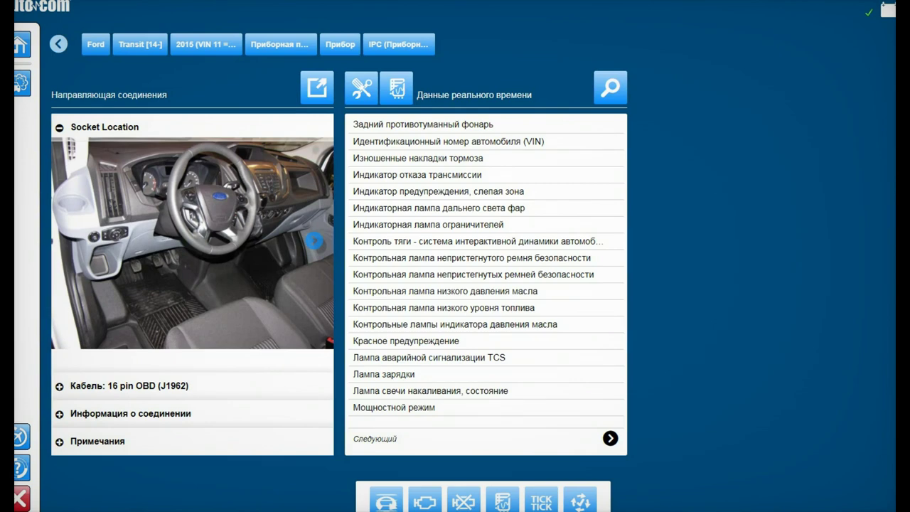
pyautogui.click(58, 44)
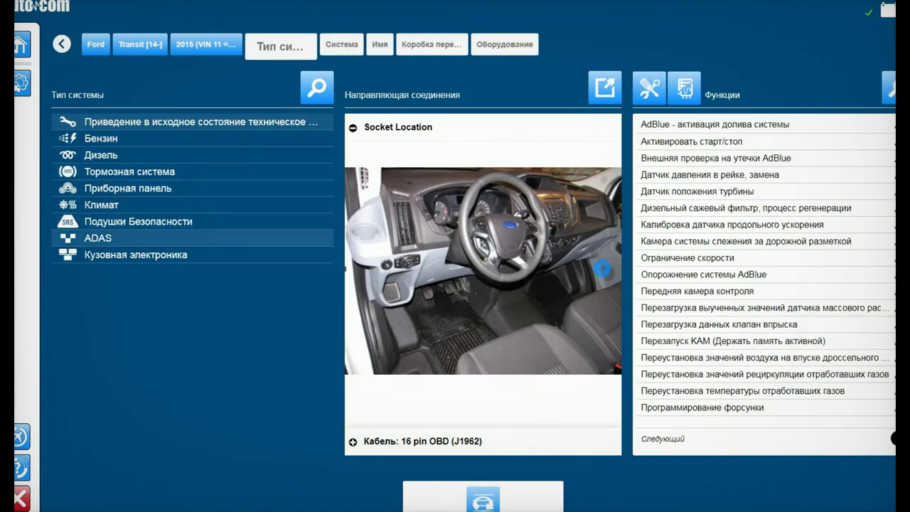
# - View the 2015 Transit's ADAS systems, real-time data parameters and diagnostic socket location, returning to the system types
pyautogui.click(127, 238)
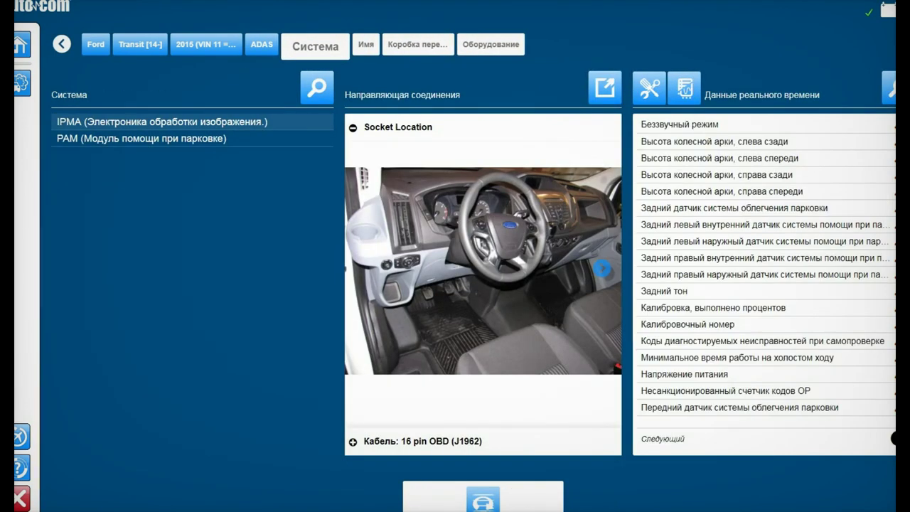
pyautogui.click(602, 268)
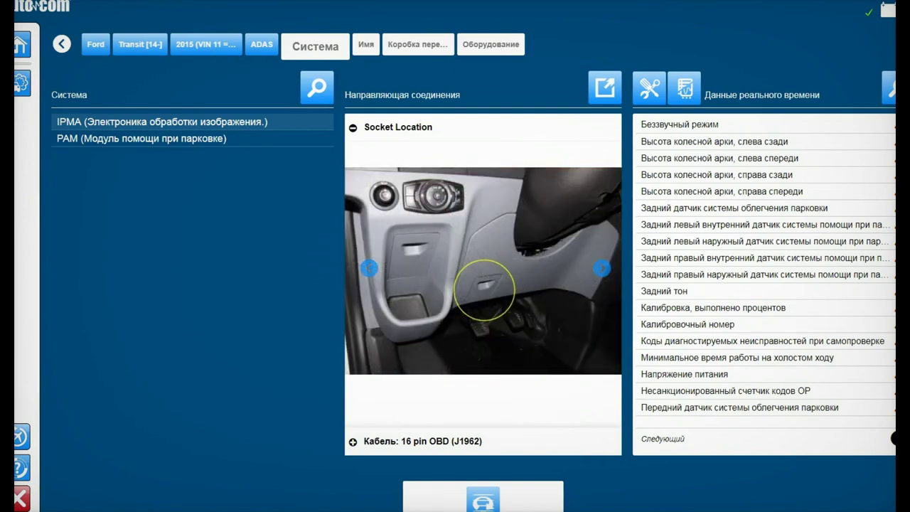
pyautogui.click(62, 44)
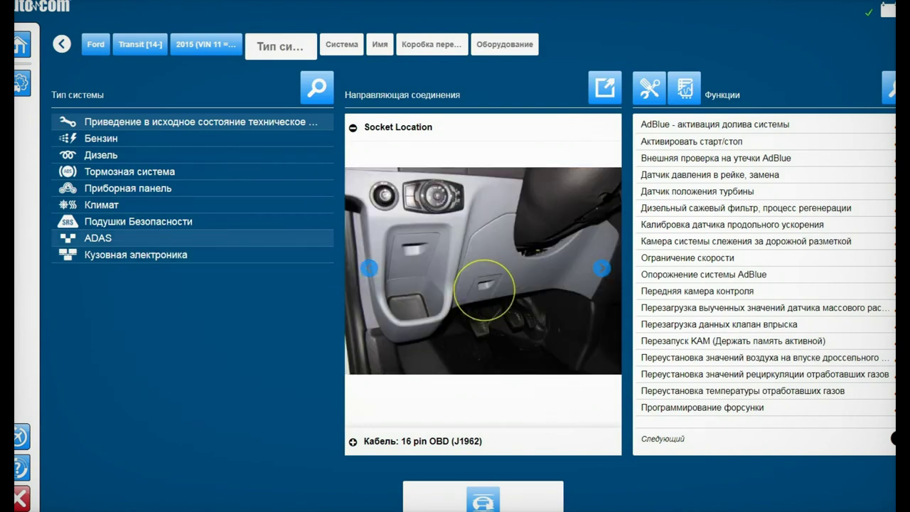
# - View the 2015 Transit's AHCM climate system and its service reset functions, returning to the model years
pyautogui.click(101, 205)
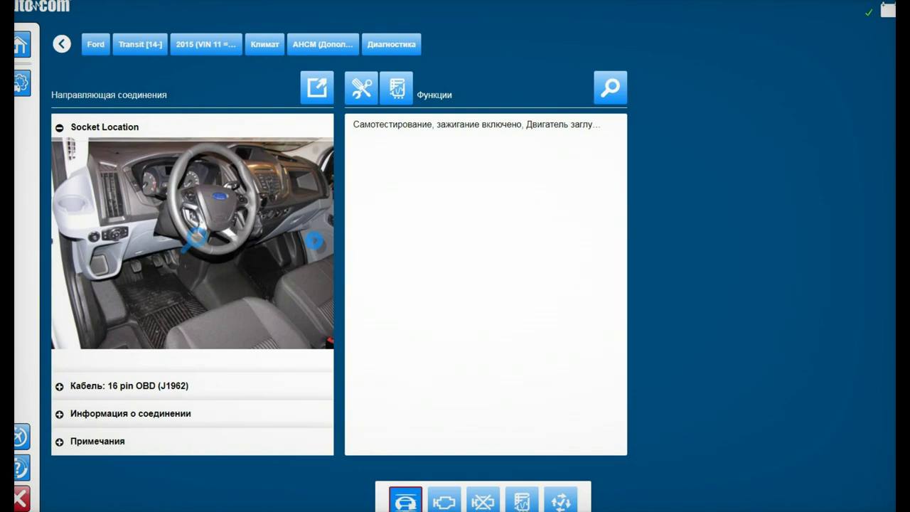
pyautogui.click(62, 44)
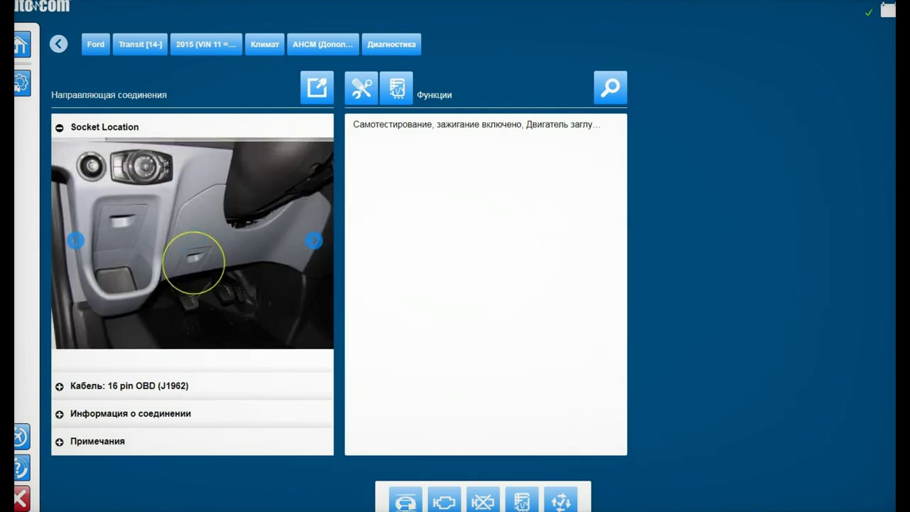
pyautogui.click(192, 122)
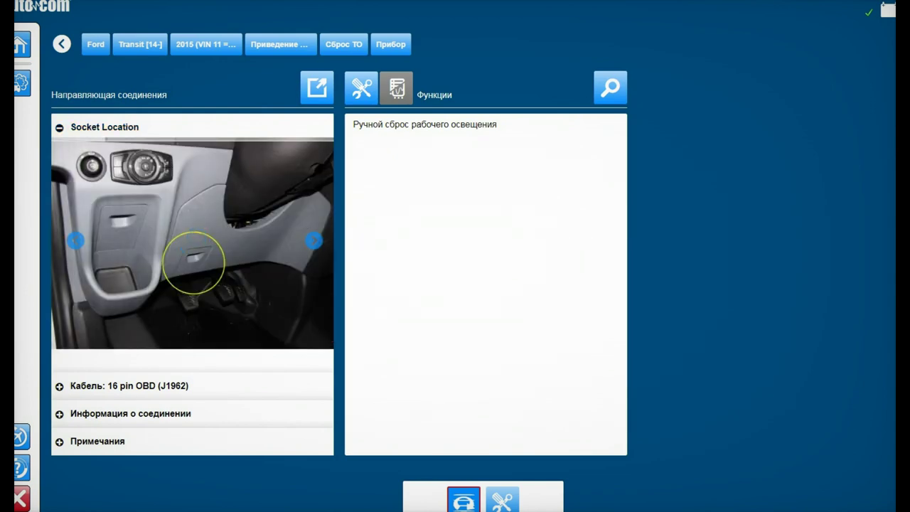
pyautogui.click(62, 44)
pyautogui.click(62, 44)
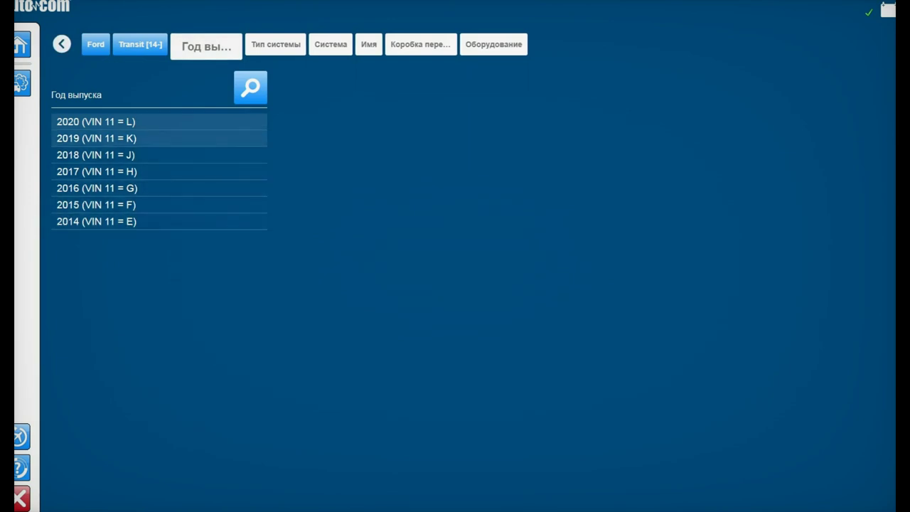
# - Select the 2017 (VIN 11 = H) Transit and view its Бензин generic OBD connection guide, returning to the system types
pyautogui.click(96, 171)
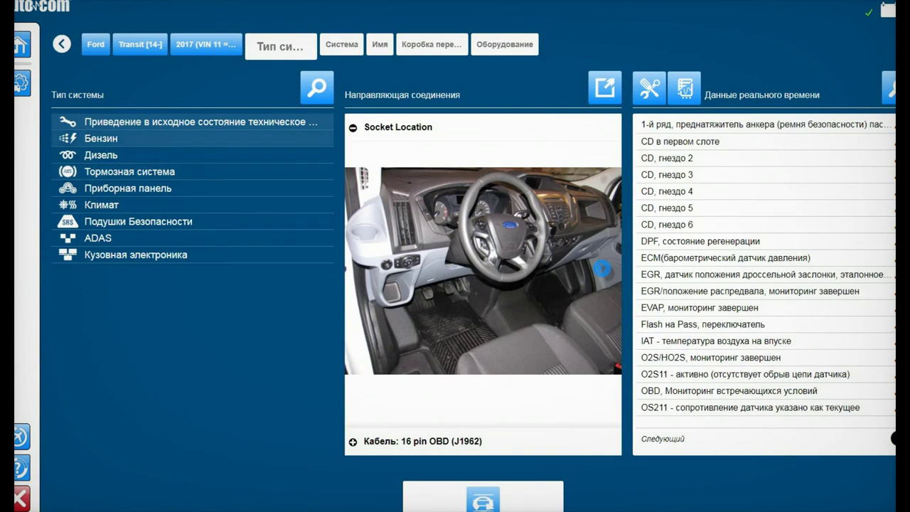
pyautogui.click(101, 139)
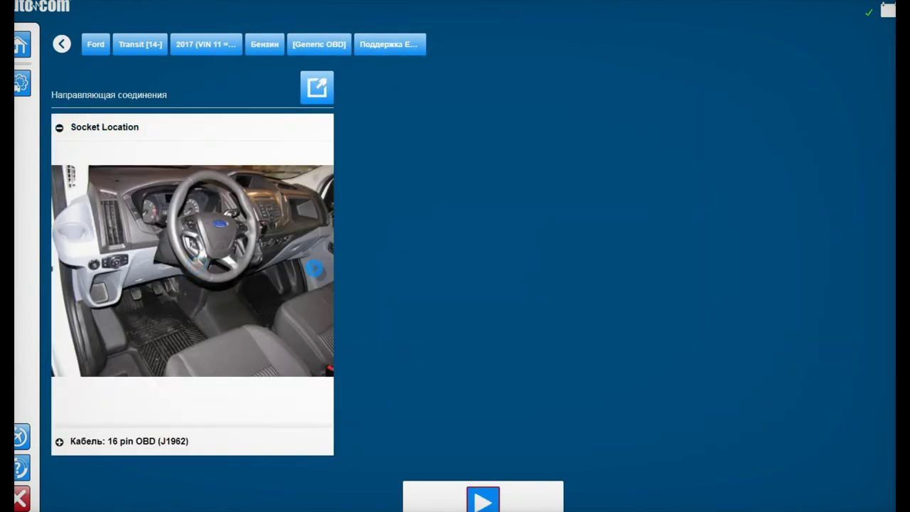
pyautogui.click(62, 44)
pyautogui.click(101, 139)
pyautogui.click(62, 44)
# - Examine both pages of diesel engine codes for the 2017 Transit, returning to the model years
pyautogui.click(100, 155)
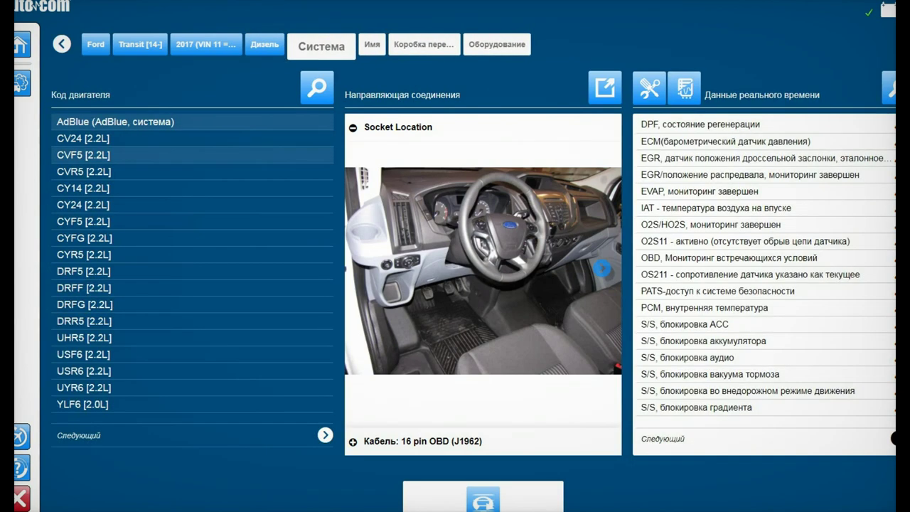
pyautogui.click(325, 435)
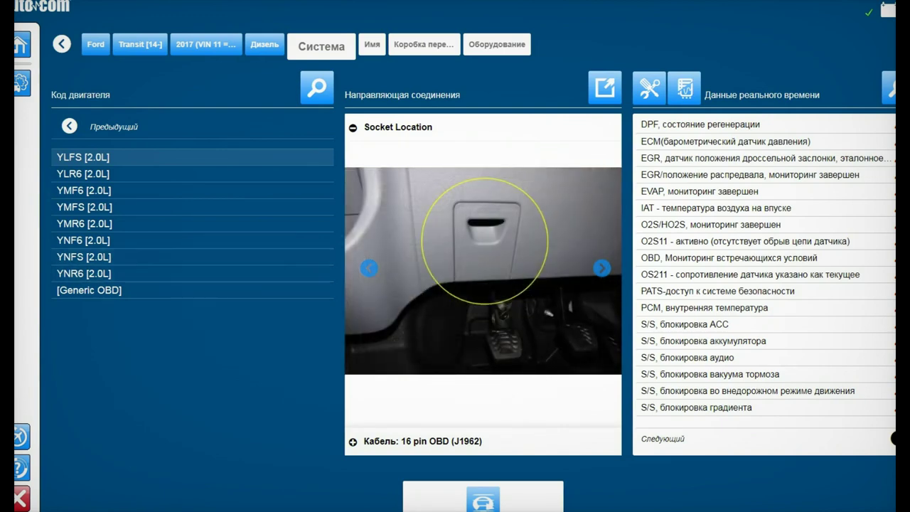
pyautogui.click(62, 44)
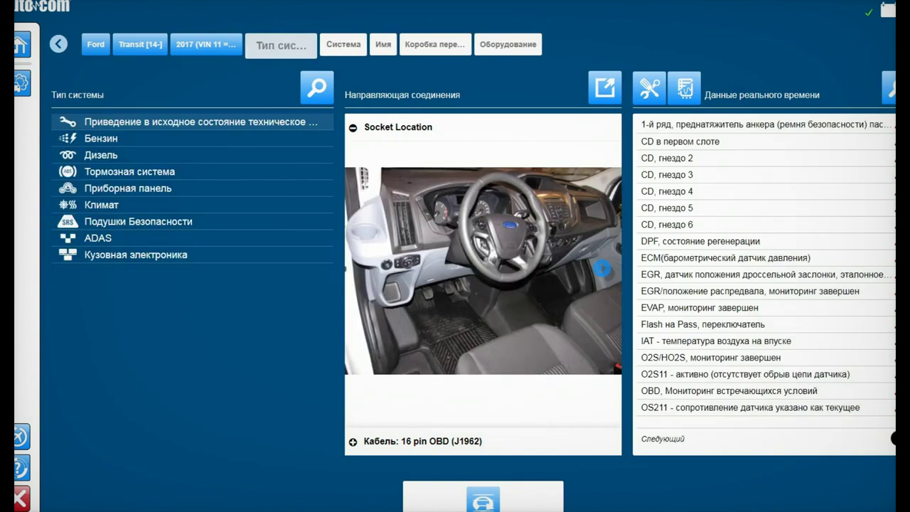
pyautogui.click(61, 44)
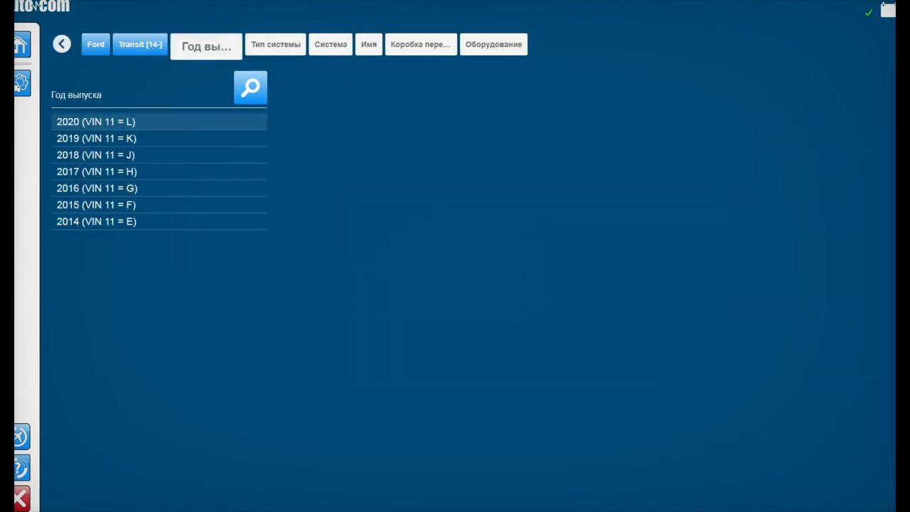
# - Examine the 2020 (VIN 11 = L) Transit's diesel engine codes and the full list of diesel functions, returning to the model years
pyautogui.click(96, 121)
pyautogui.click(85, 155)
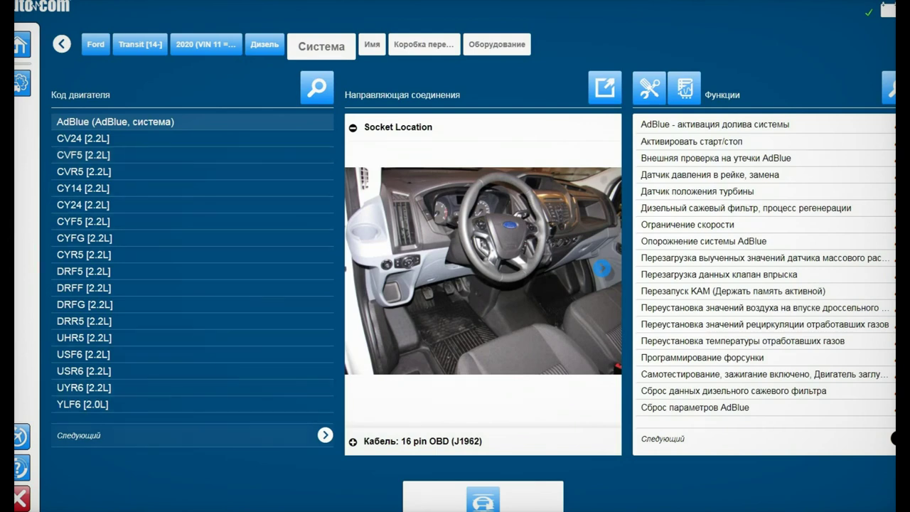
pyautogui.click(325, 435)
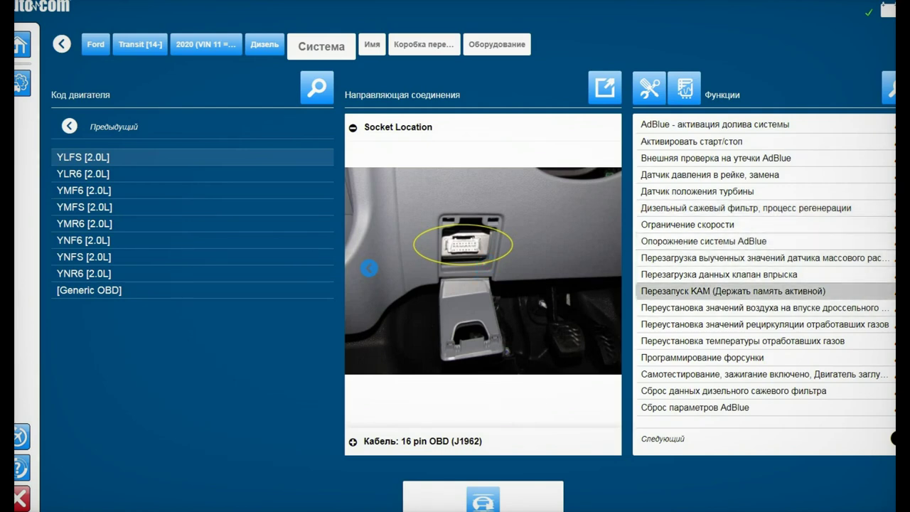
pyautogui.click(711, 439)
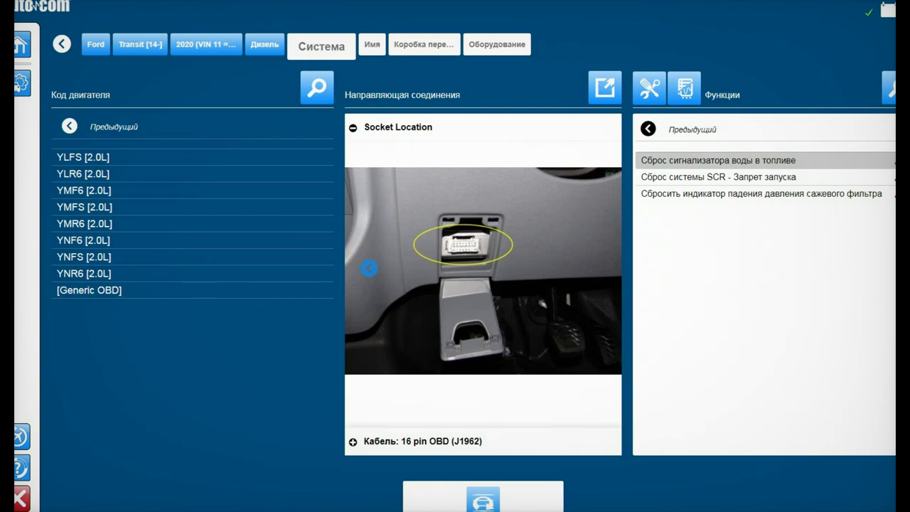
pyautogui.click(61, 44)
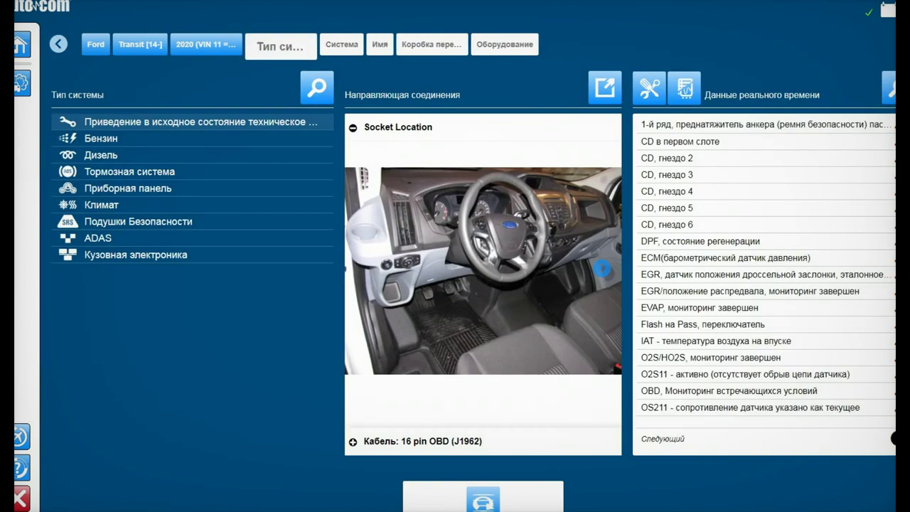
pyautogui.click(59, 44)
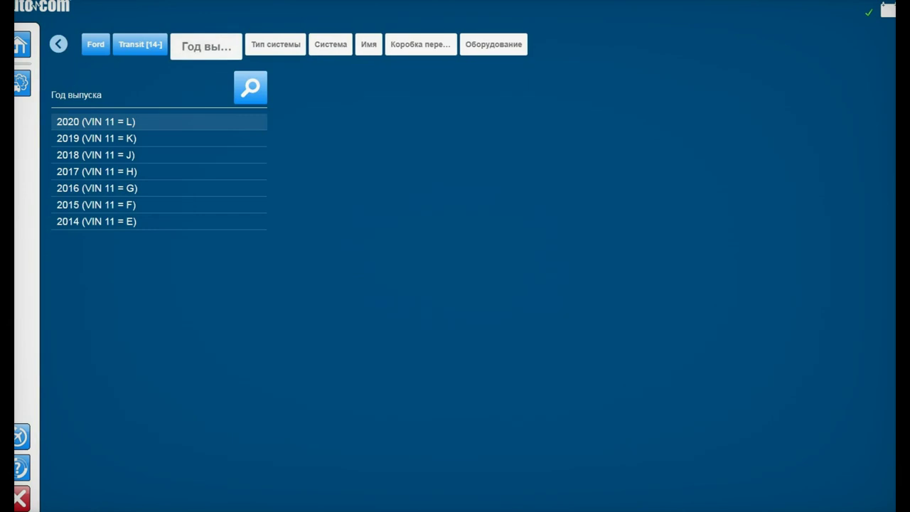
# - Switch the vehicle to the Ford Ranger [12-], model year 2020 (VIN 11 = L)
pyautogui.click(59, 44)
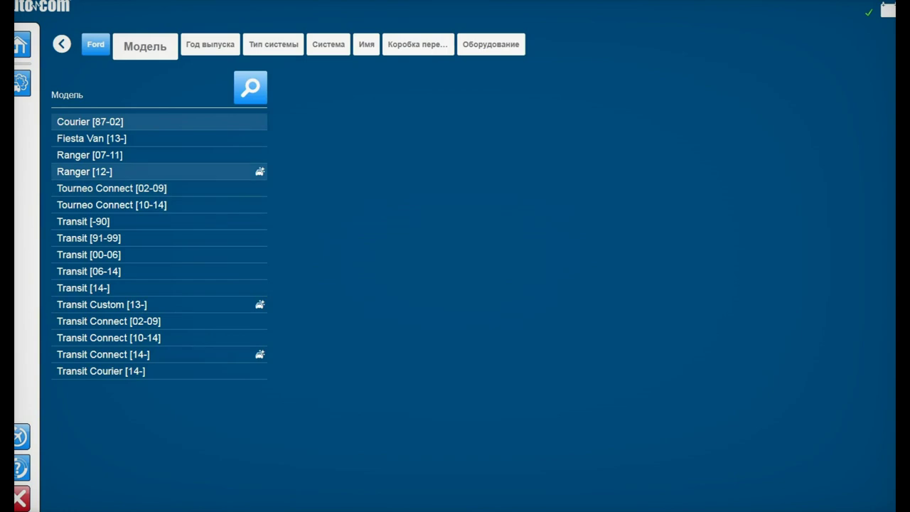
pyautogui.click(114, 171)
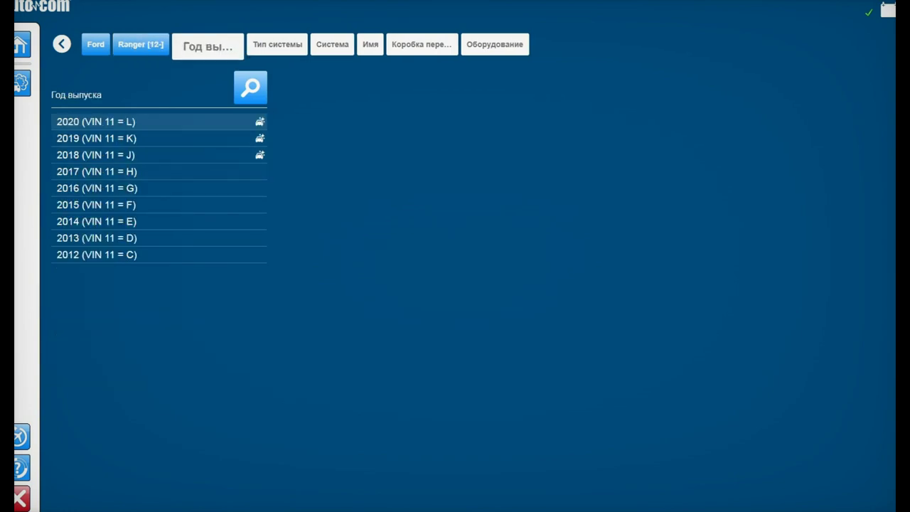
pyautogui.click(113, 122)
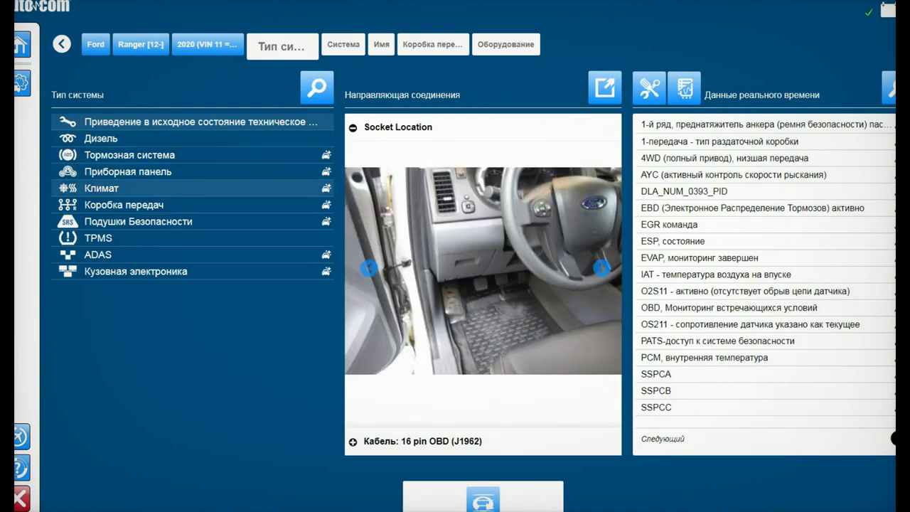
# - View the 2020 Ranger's SA2W [3.2L] diesel engine functions, real-time data and socket location, returning to the system types
pyautogui.click(99, 138)
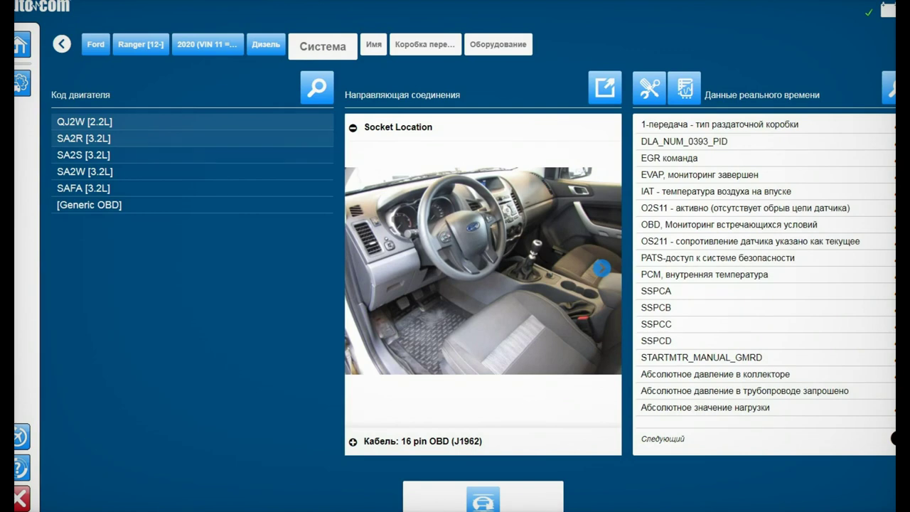
pyautogui.click(84, 172)
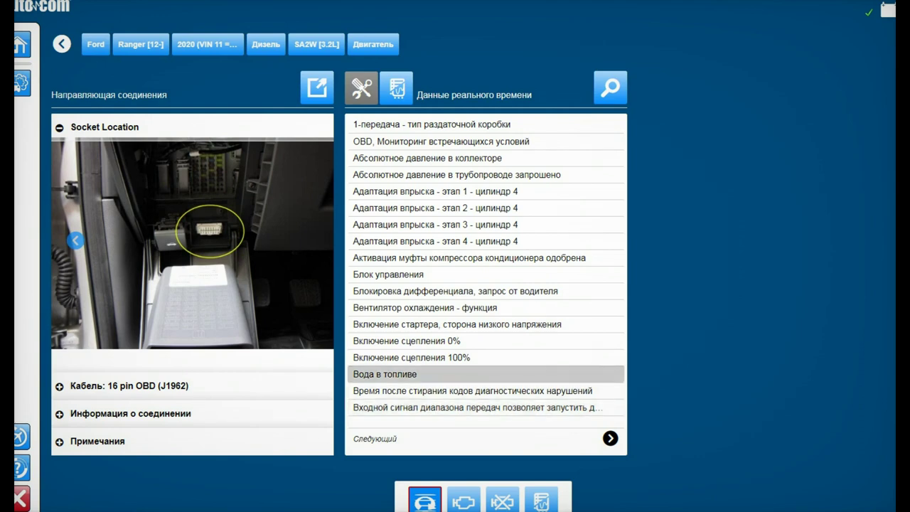
pyautogui.click(61, 44)
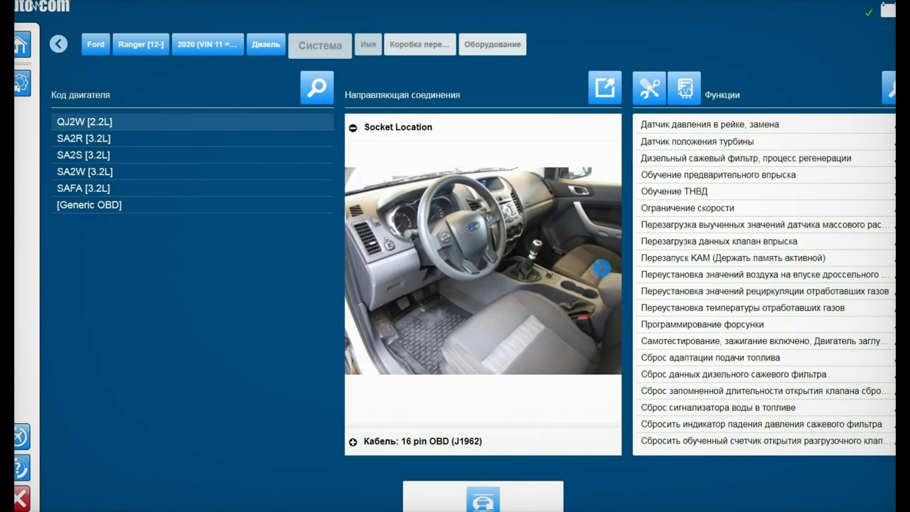
pyautogui.click(59, 44)
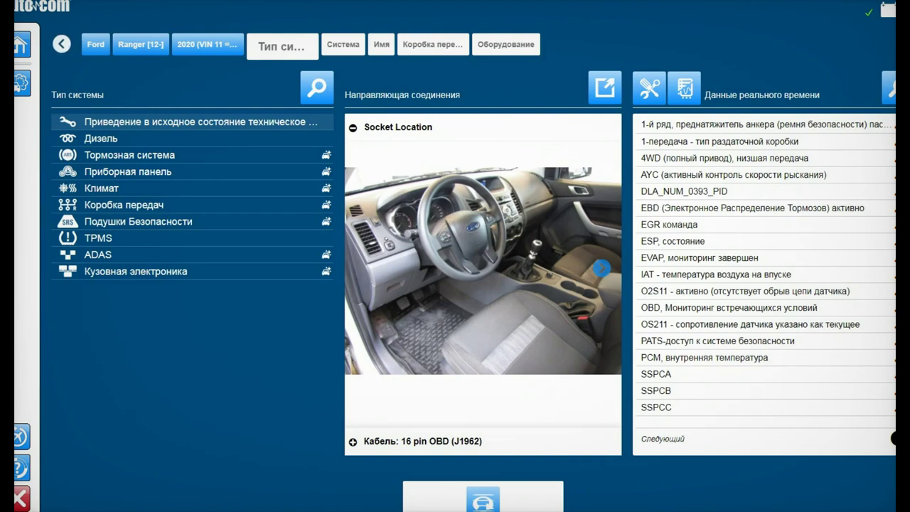